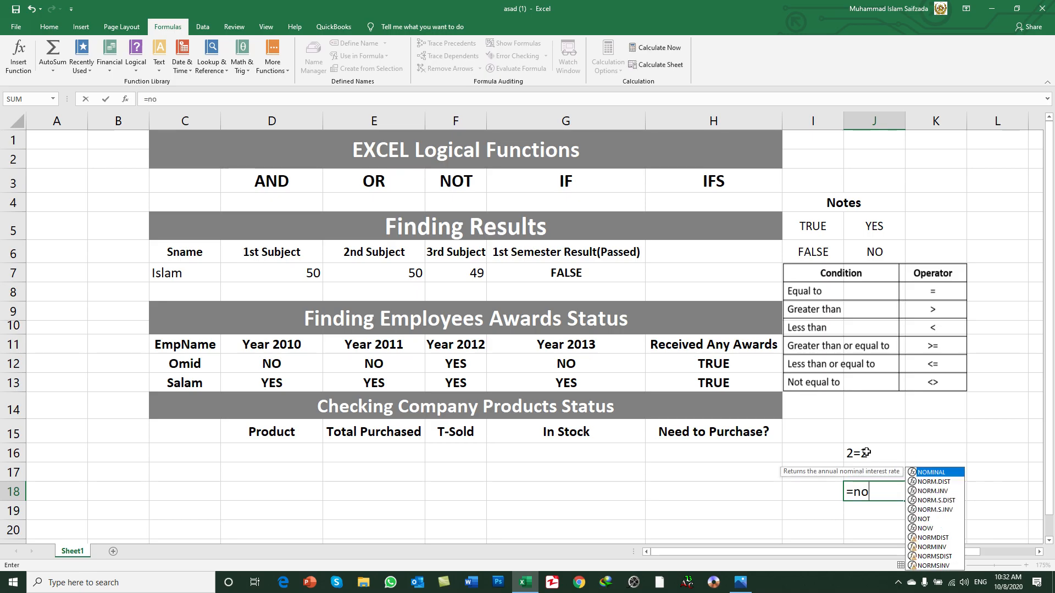
Step: Complete the formula =NOT(2=2) in cell J18
type("(")
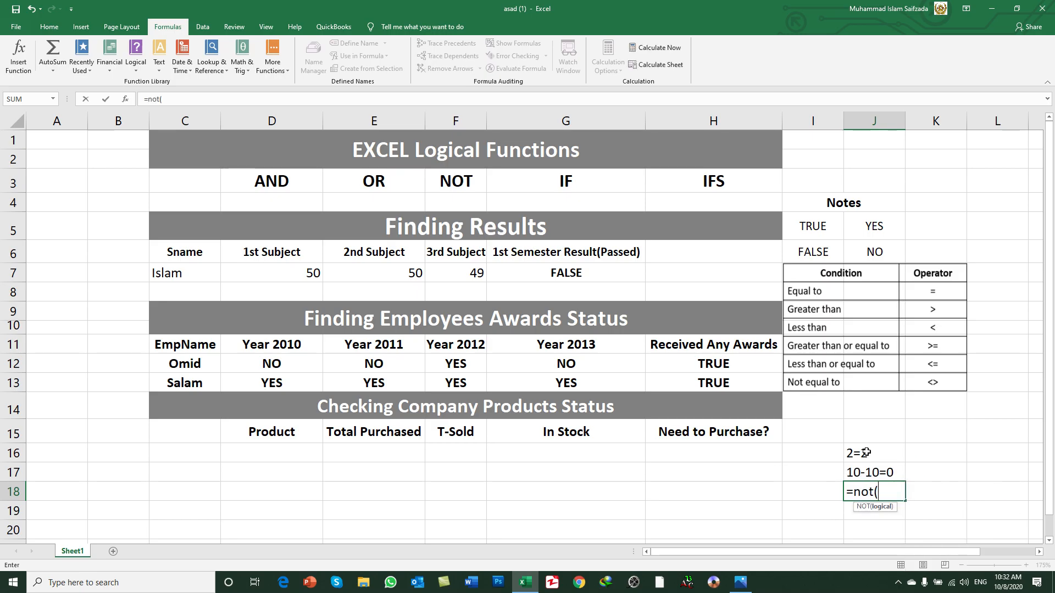
type("2=2)")
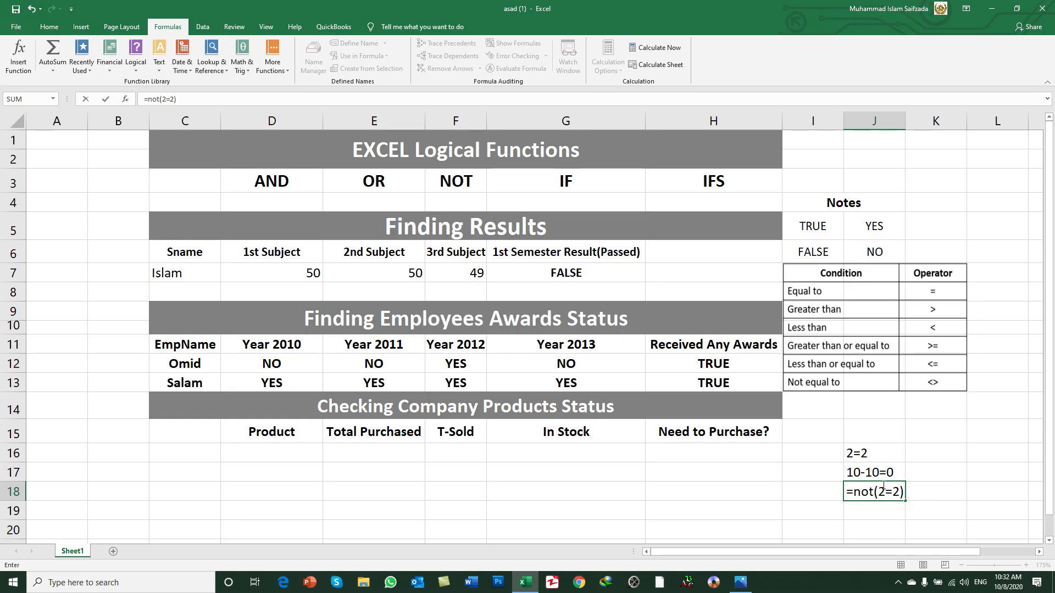
left_click_drag(879, 491, 902, 491)
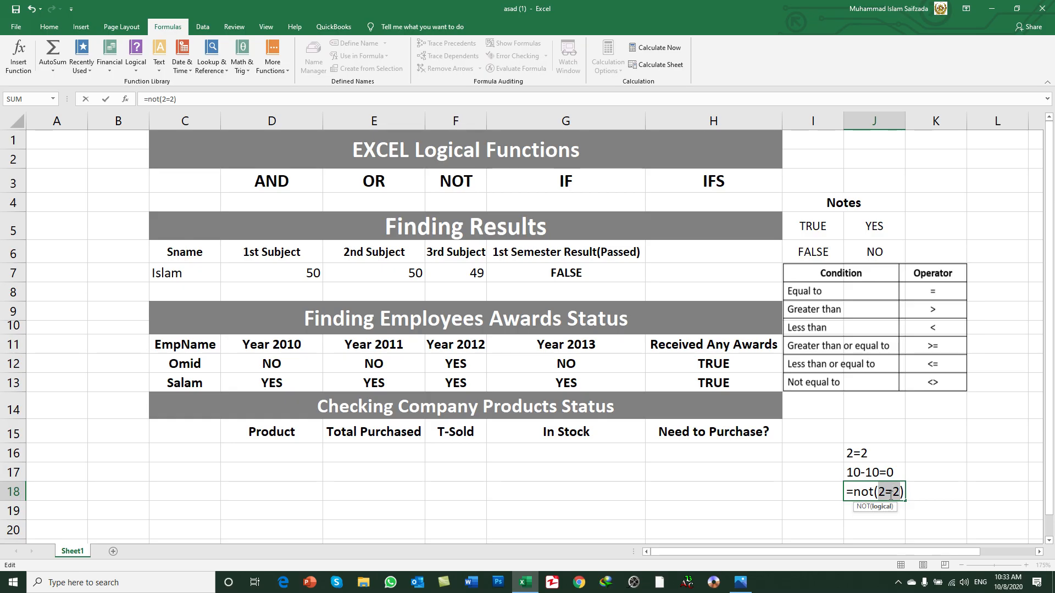
key("Return")
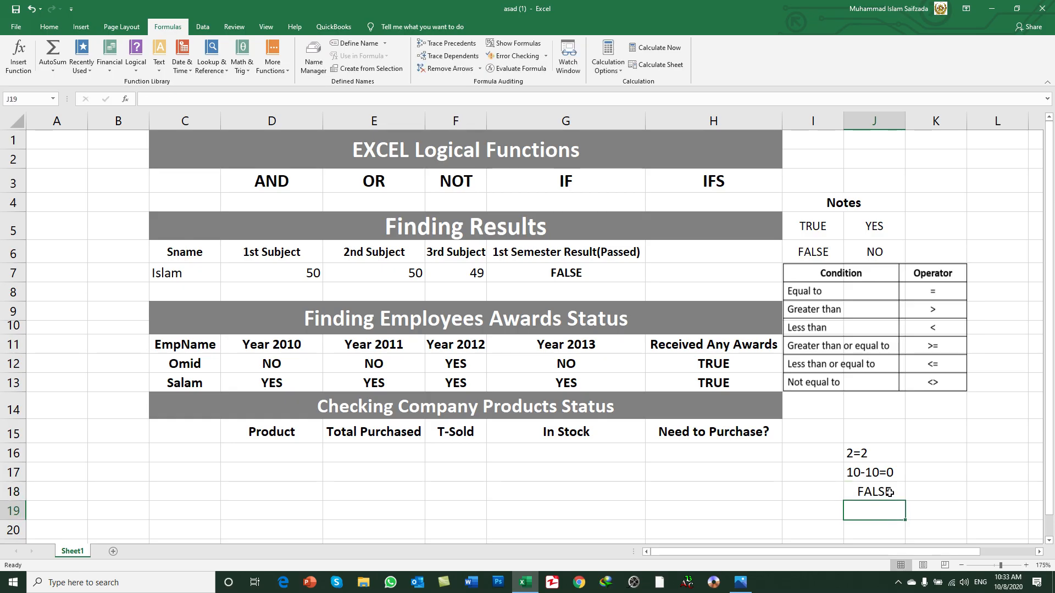
Step: Examine the function name and the condition inside the NOT formula in cell J18
left_click(889, 492)
double_click(889, 492)
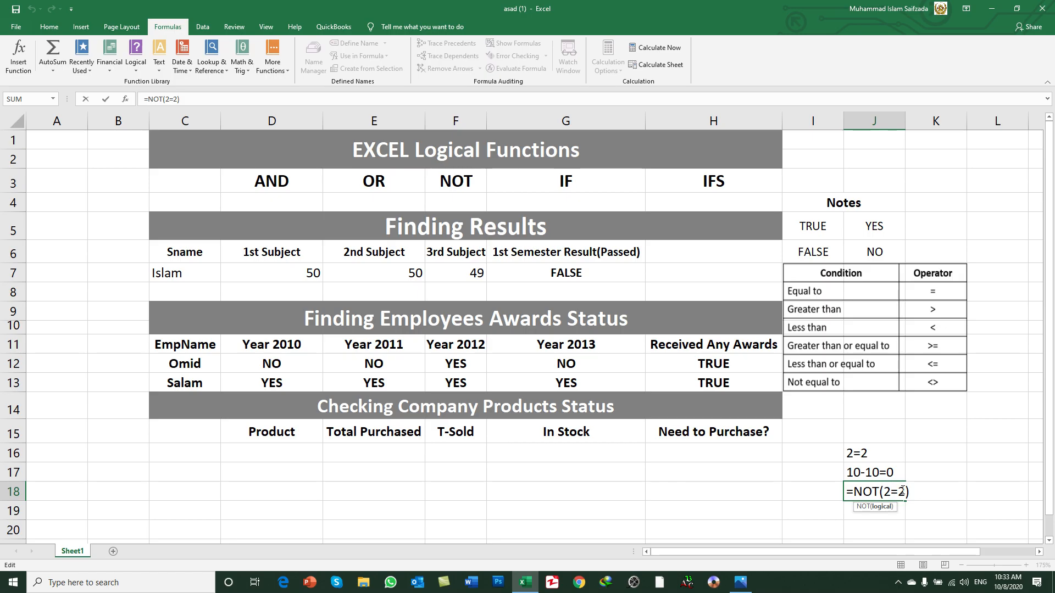
left_click_drag(907, 491, 894, 492)
left_click_drag(874, 491, 858, 491)
left_click(856, 491)
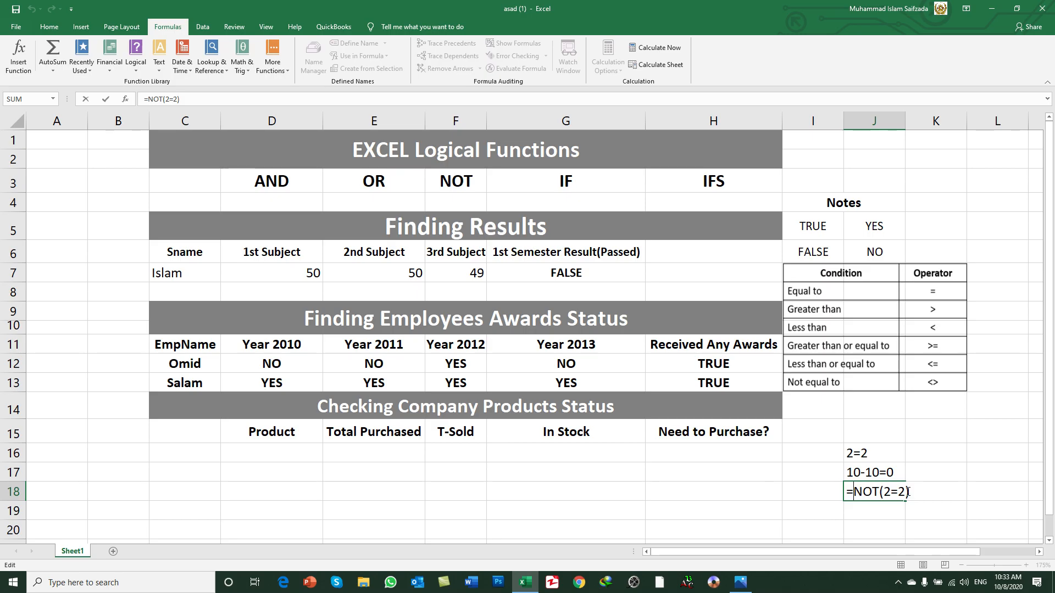
left_click_drag(907, 492, 853, 491)
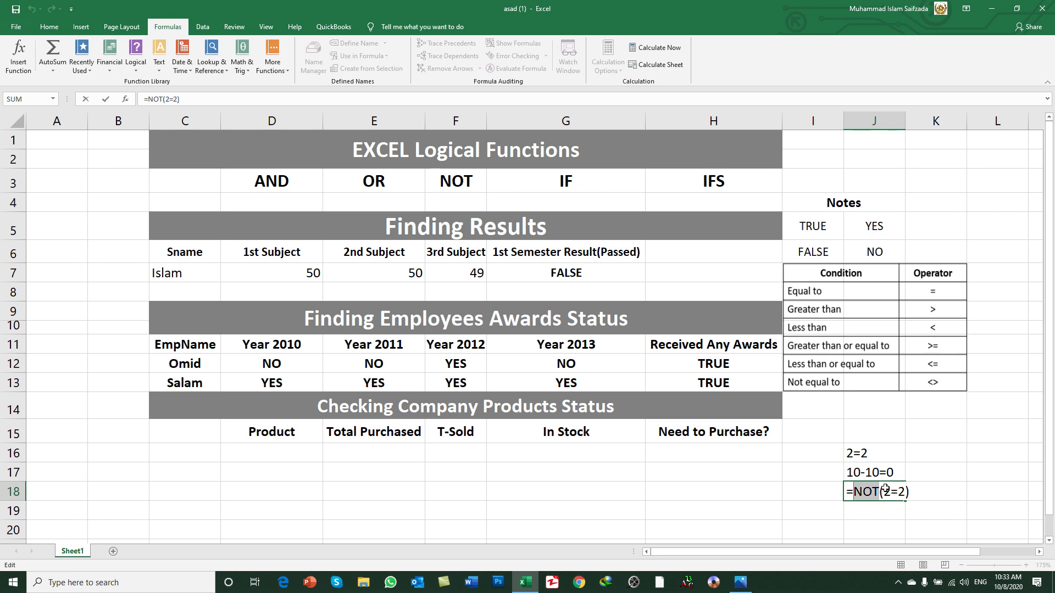
key("Return")
Step: Enter the formula =NOT(10-10=0) in cell J19
type("=not")
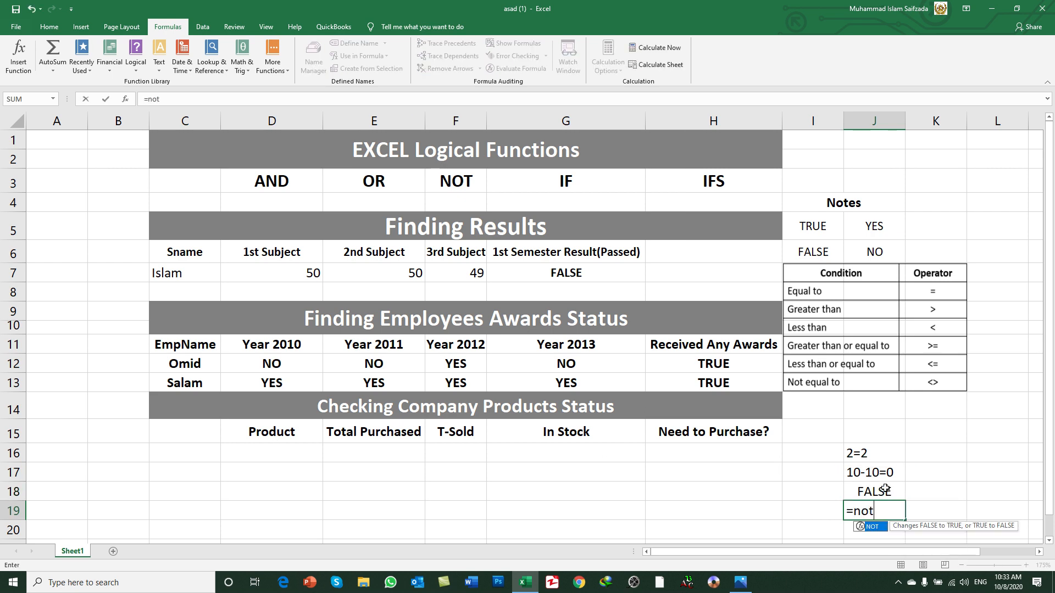
type("(10-10")
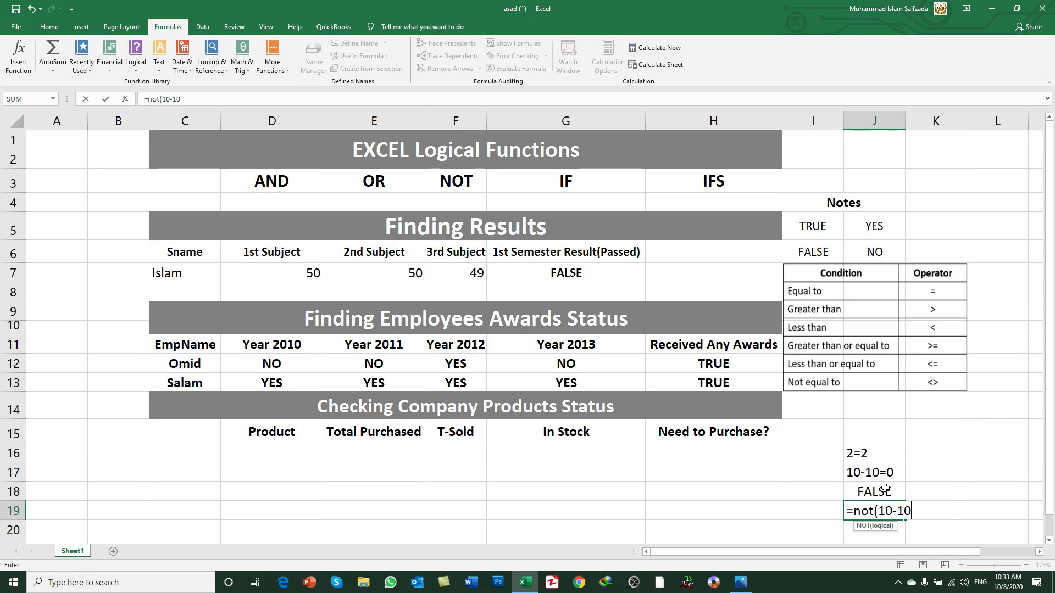
type("=0)")
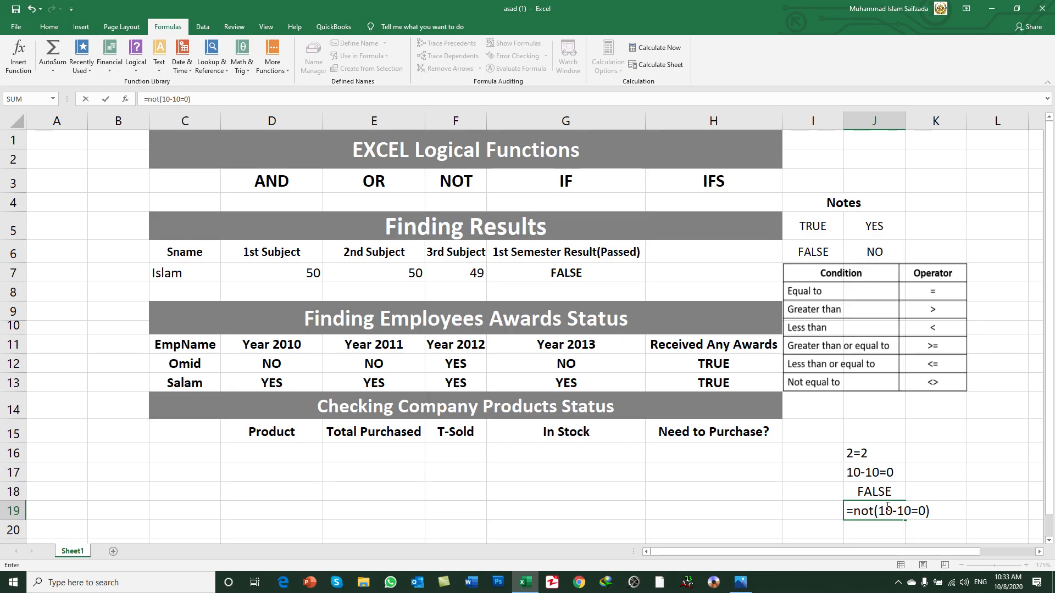
key("Return")
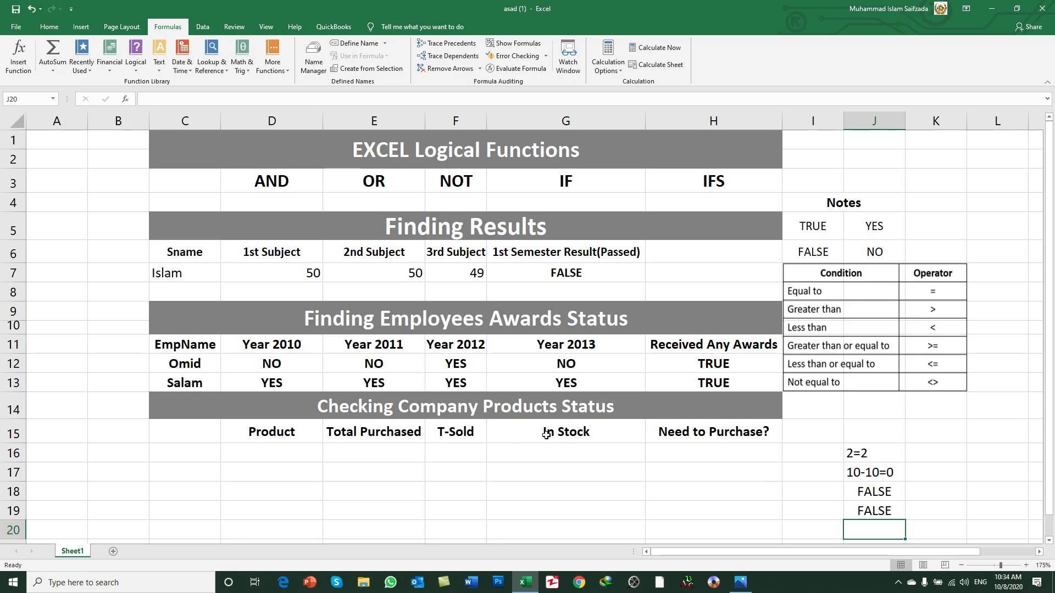
Step: Fill row 16 of the products table with product HDD 1TB, total purchased 100 and T-Sold 40
left_click(300, 449)
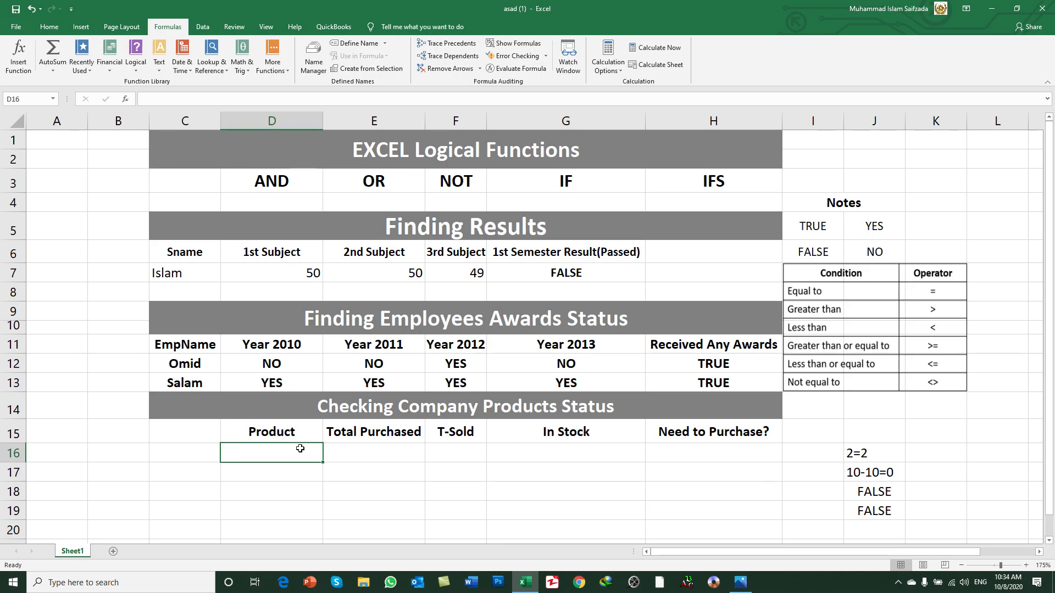
type("HDD 1")
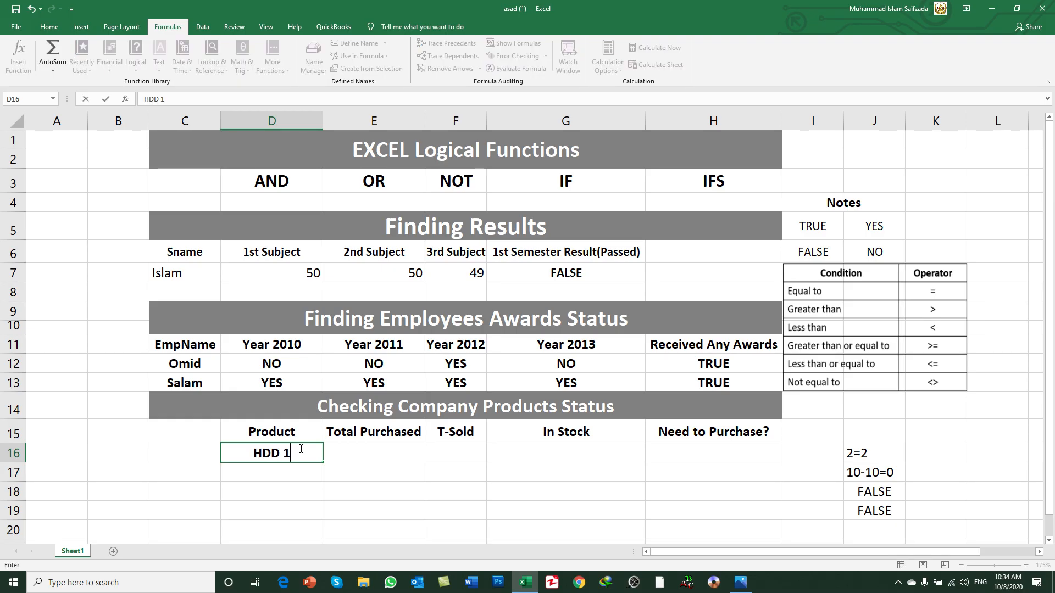
type("TB")
key("Tab")
key("Left")
key("Right")
type("100")
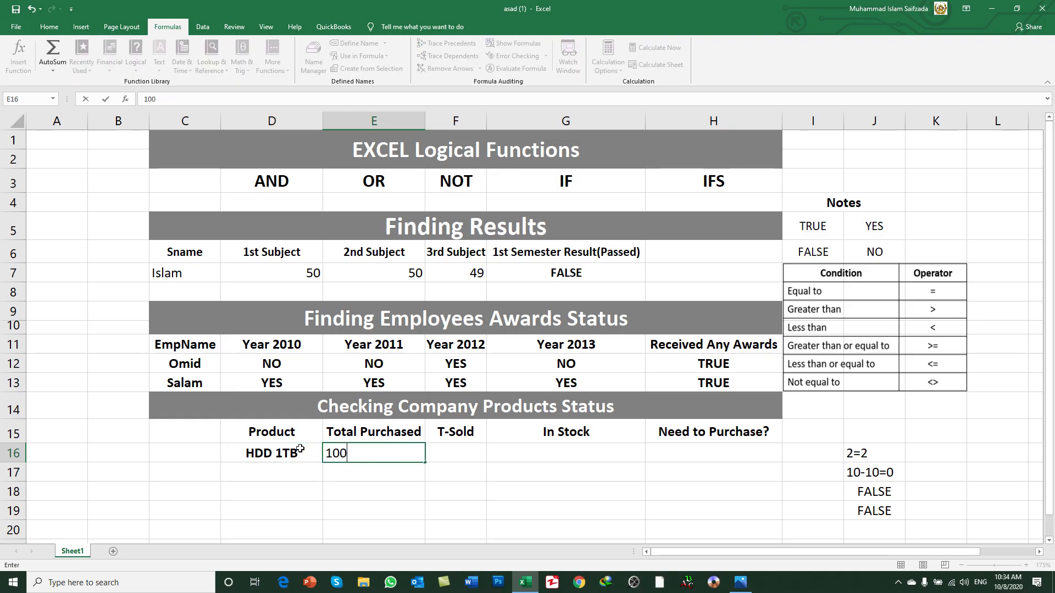
key("Tab")
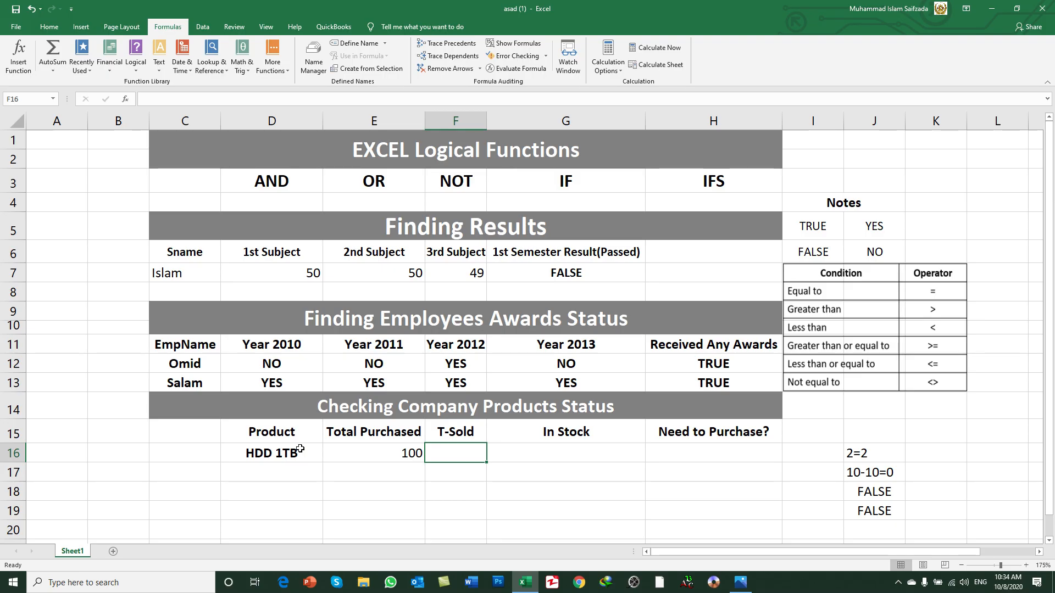
type("40")
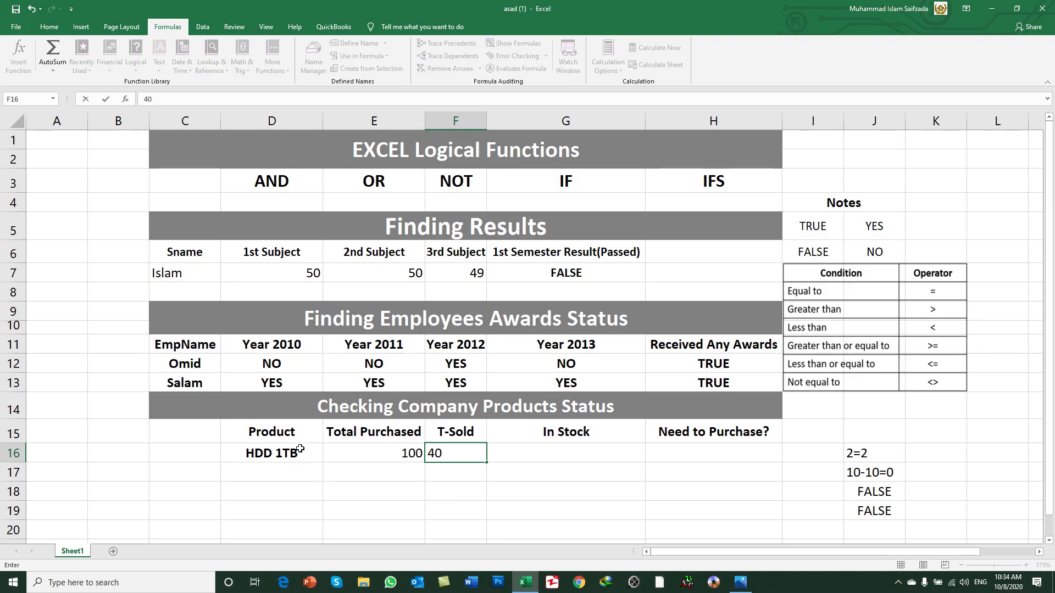
key("Tab")
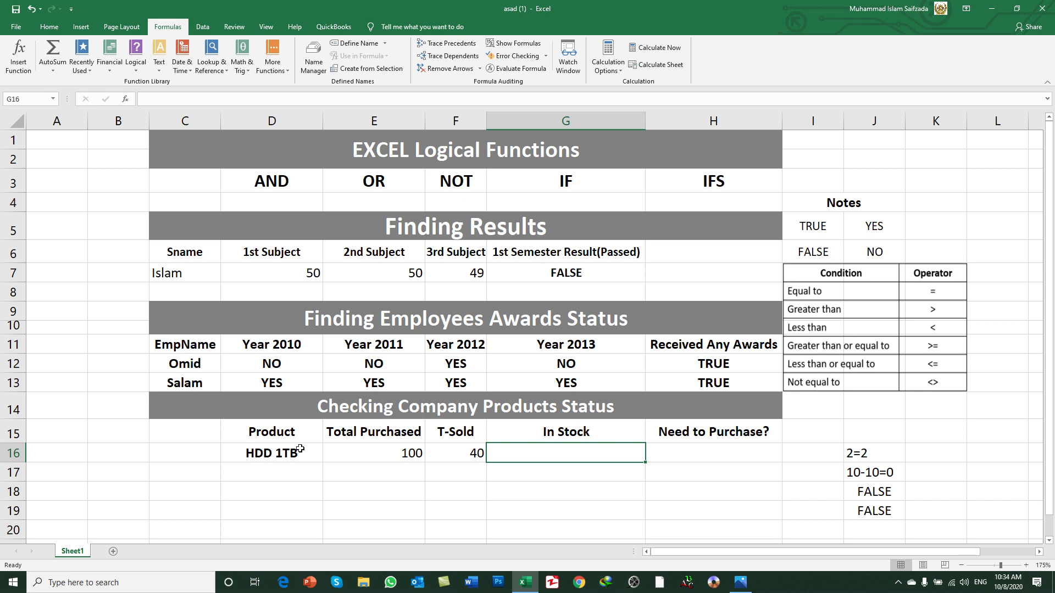
Step: Calculate the HDD 1TB stock in G16 by subtracting sold from purchased with =E16-F16
type("=")
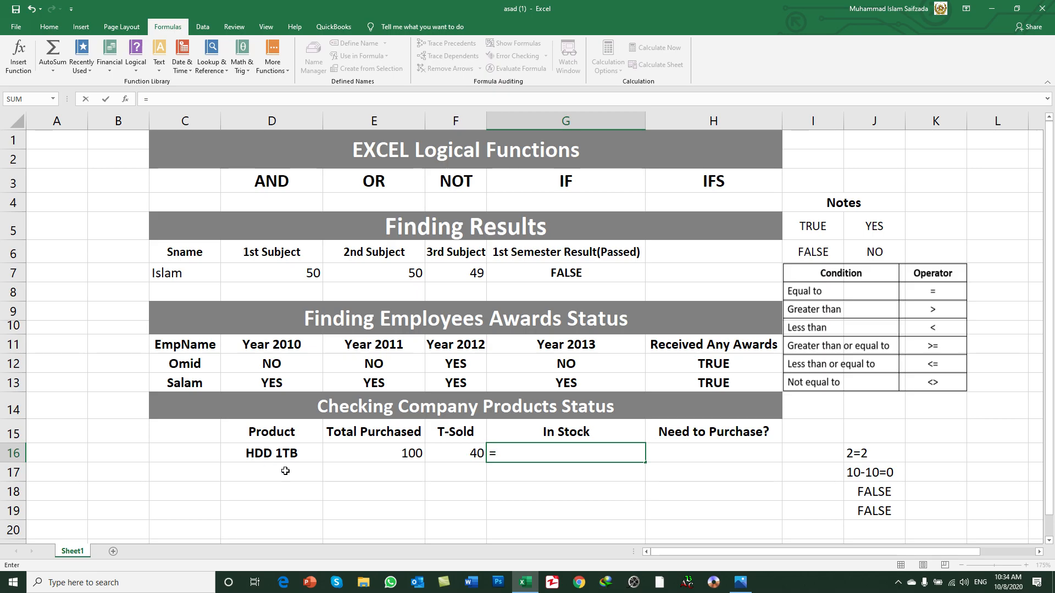
left_click(372, 455)
type("-")
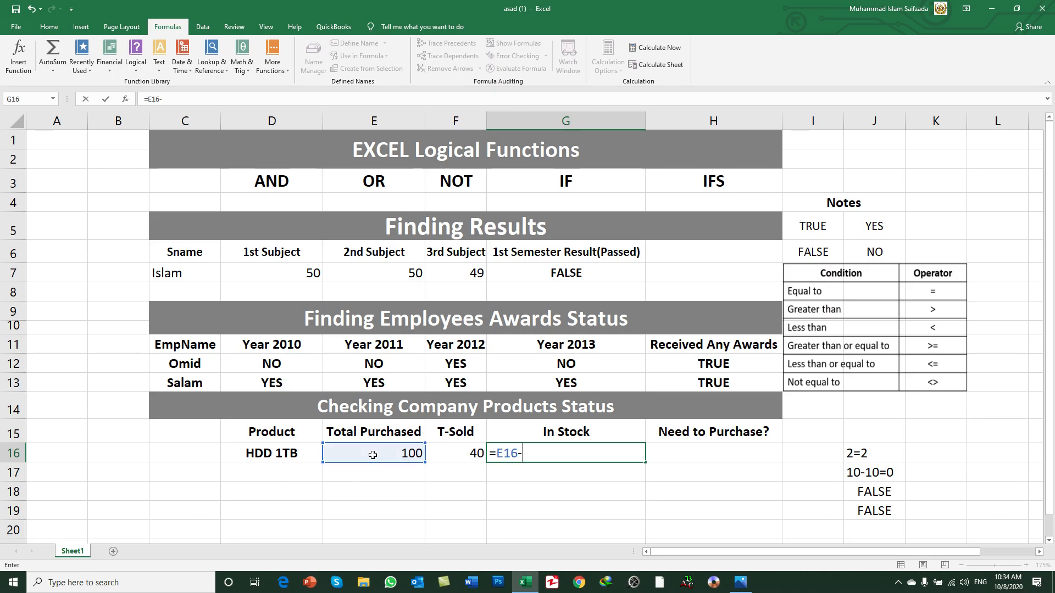
left_click(451, 455)
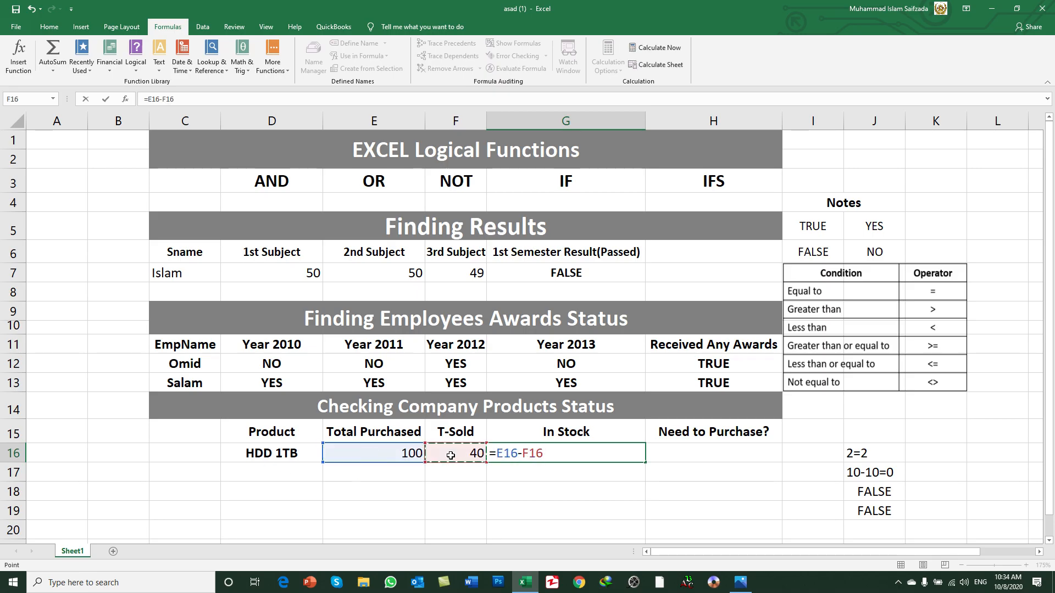
key("Return")
Step: Fill the In Stock formula from G16 down through G19
key("Up")
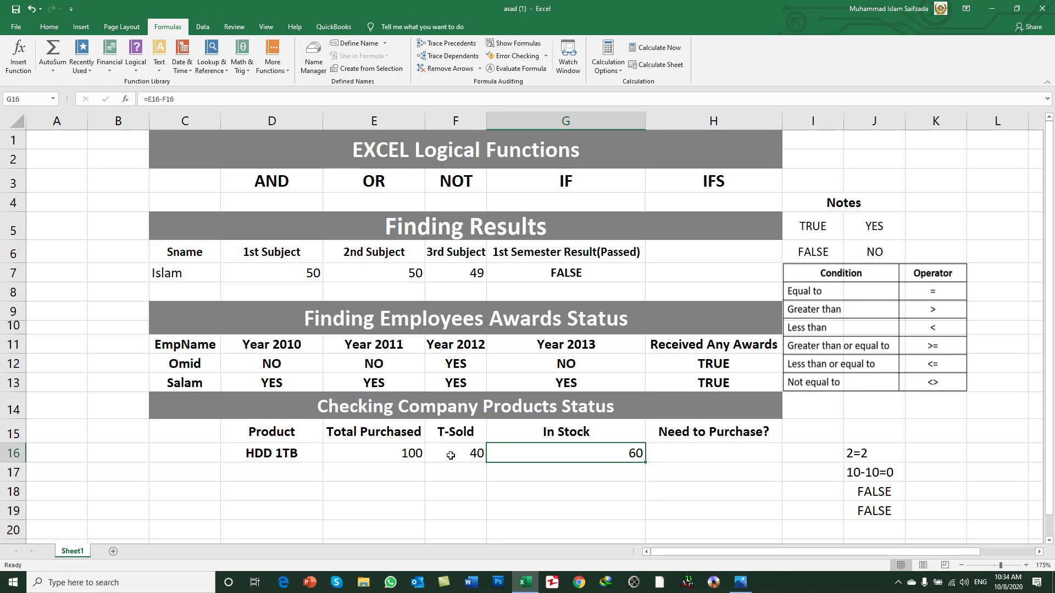
key("shift+Down")
key("shift+Down")
key("shift+Down")
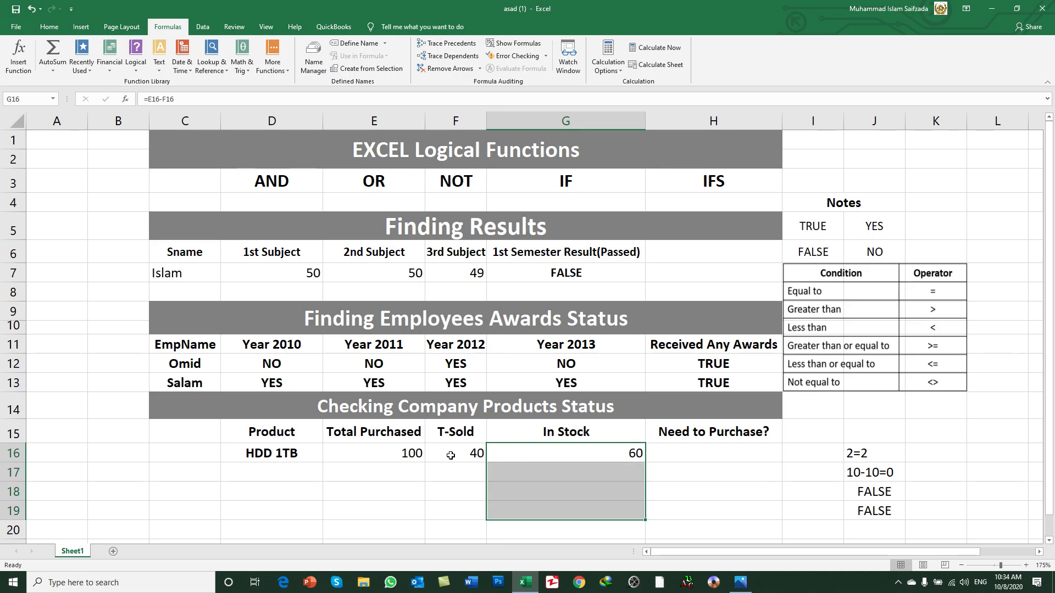
key("ctrl+d")
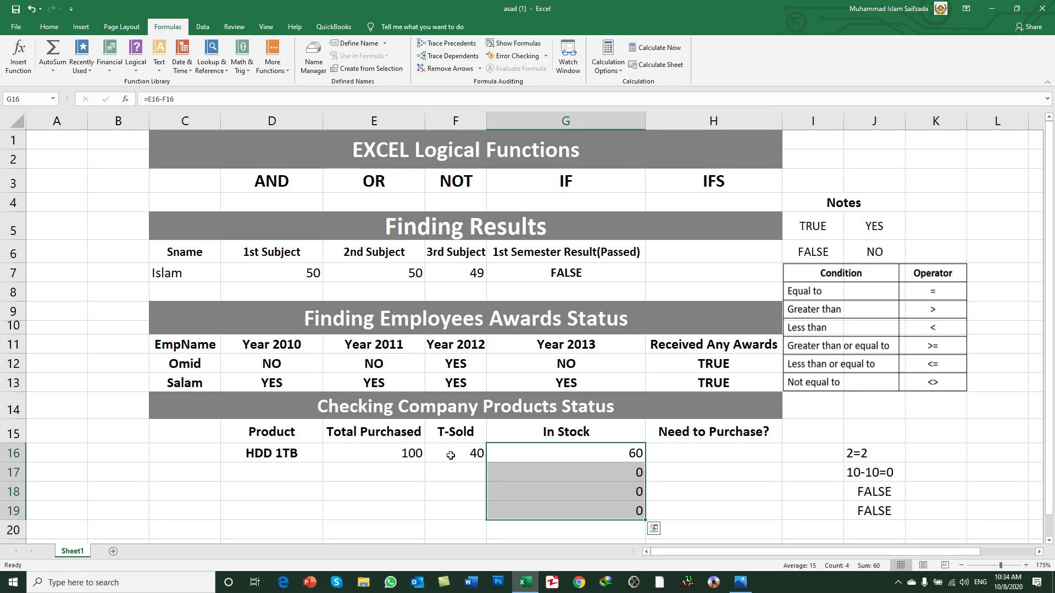
Step: Enter Monitor as the second product in cell D17
key("Left")
key("Left")
key("Left")
key("Down")
type("Monti")
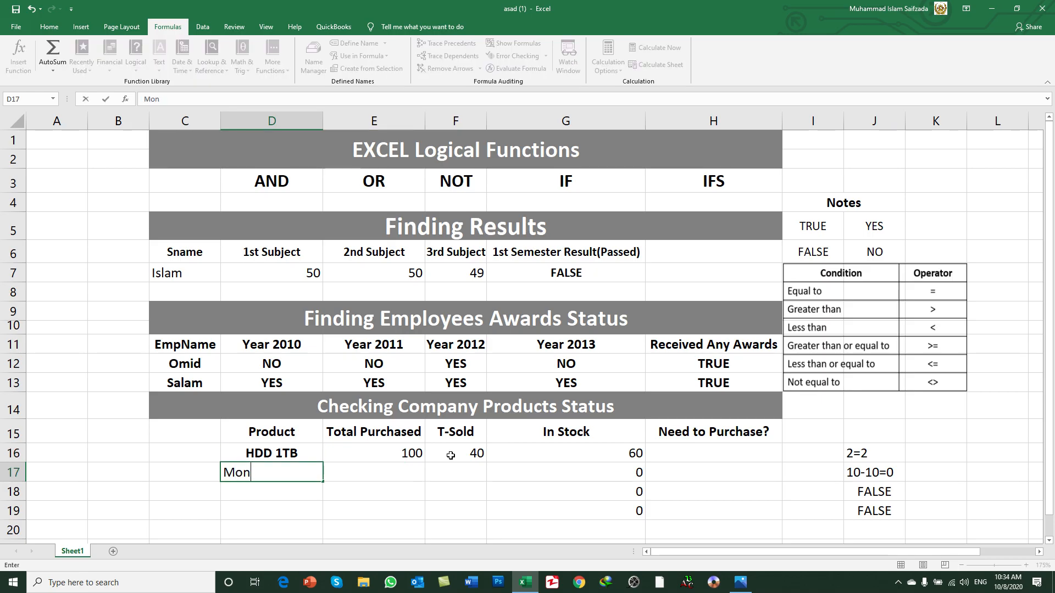
key("BackSpace")
key("BackSpace")
type("itor")
key("Tab")
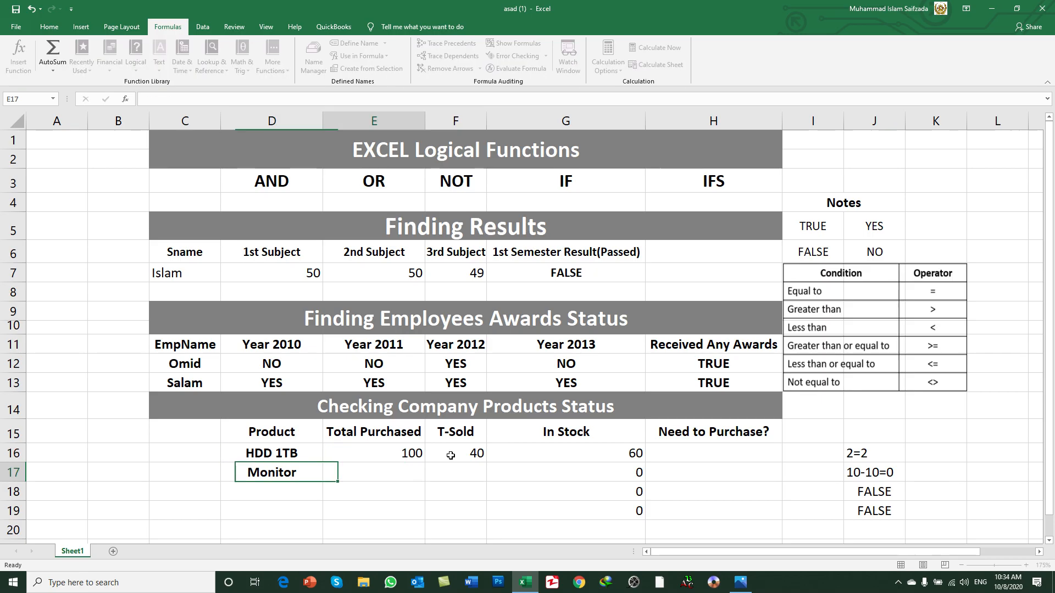
Step: Enter 50 as the Monitor's total purchased and 45 as its T-Sold quantity
type("50")
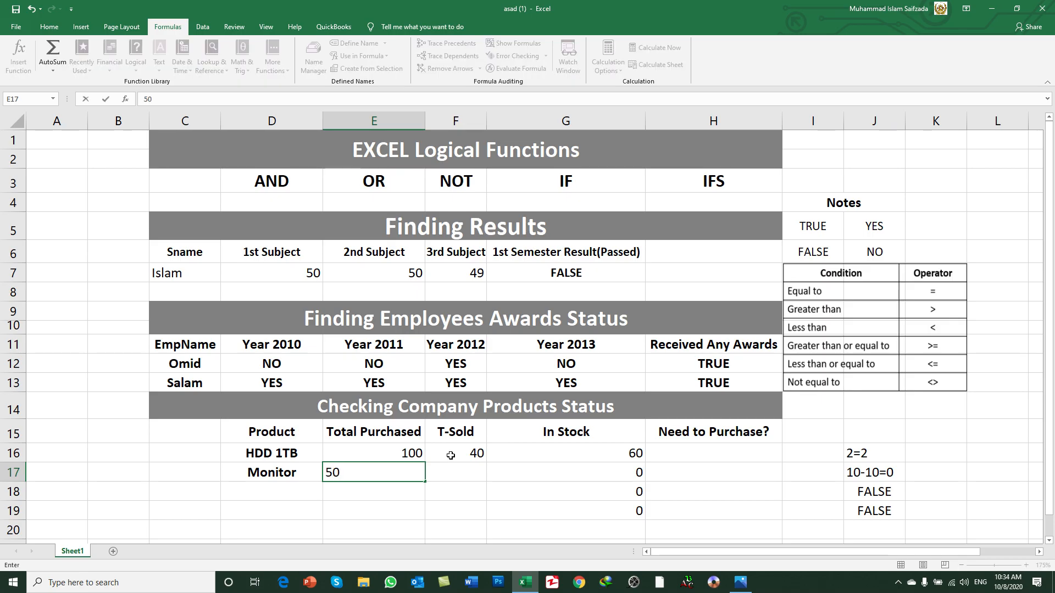
key("Tab")
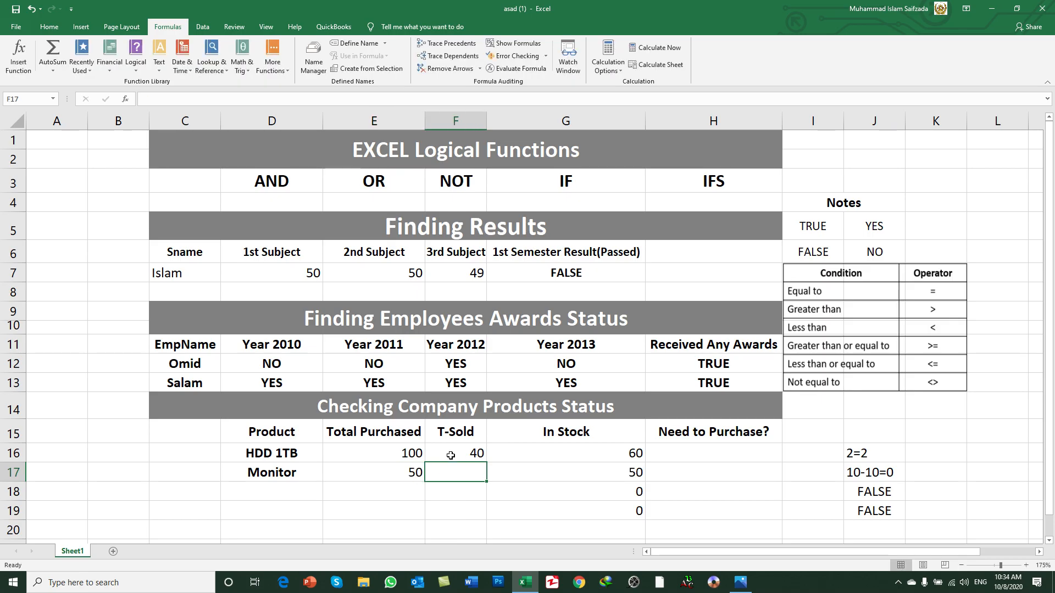
type("30")
key("BackSpace")
key("BackSpace")
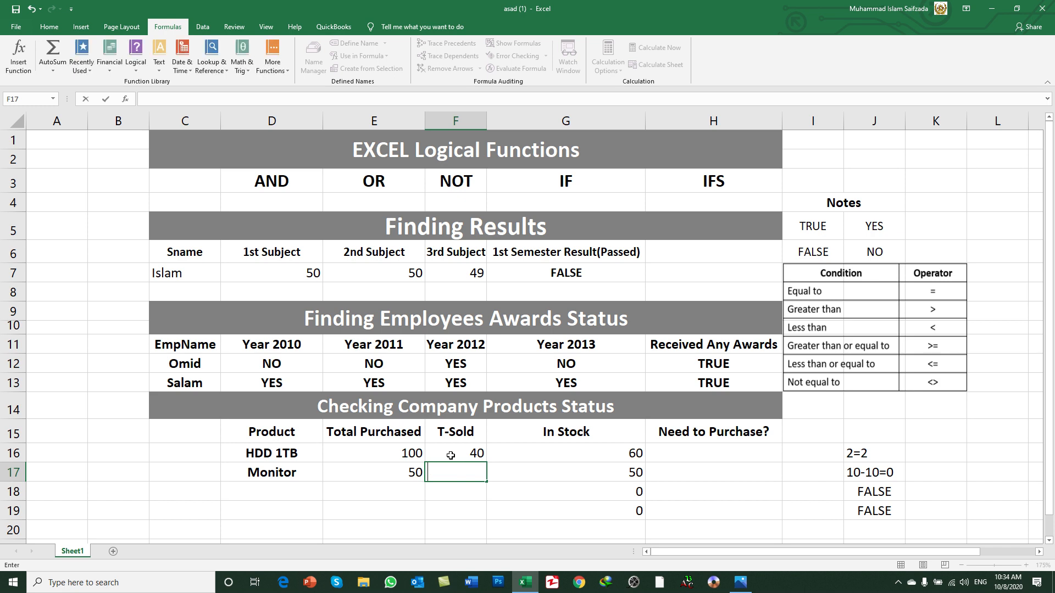
type("45")
key("Tab")
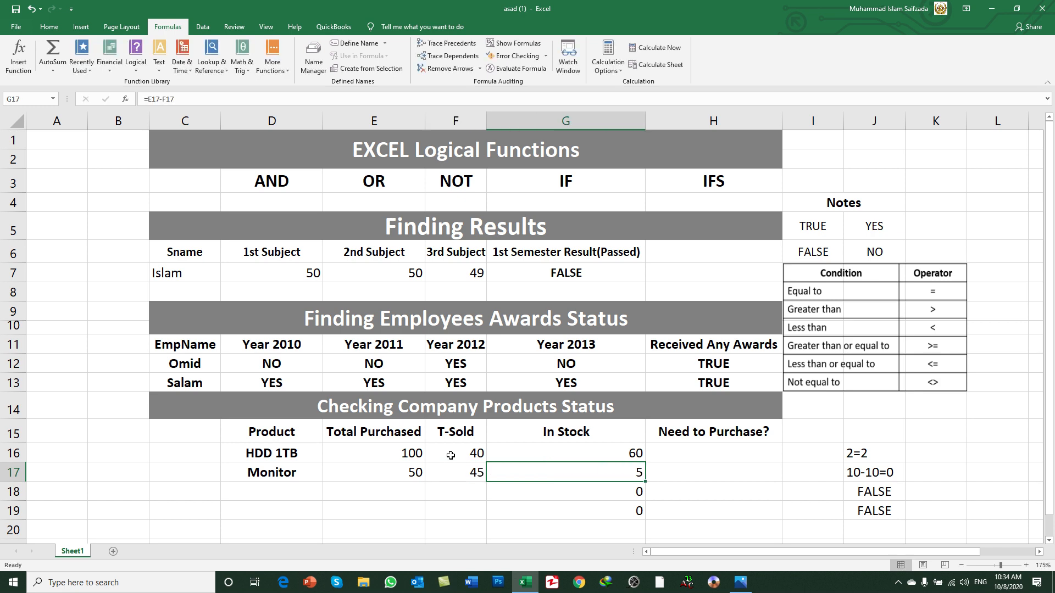
Step: In H16, build the HDD 1TB purchase check =NOT(G16>E16*10/100) comparing stock with 10% of total purchased
key("Right")
key("Up")
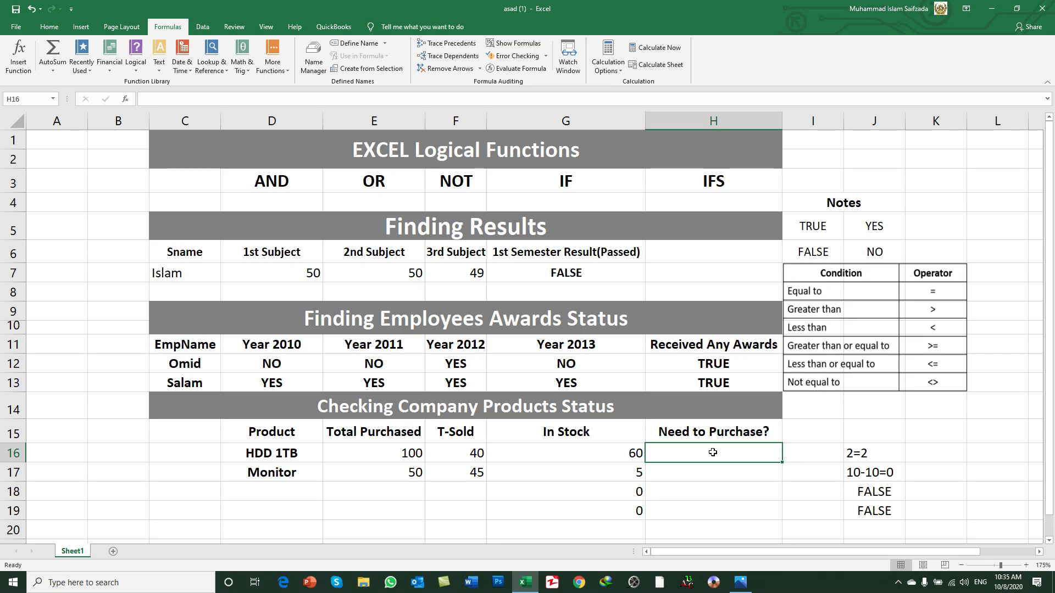
type("=not(")
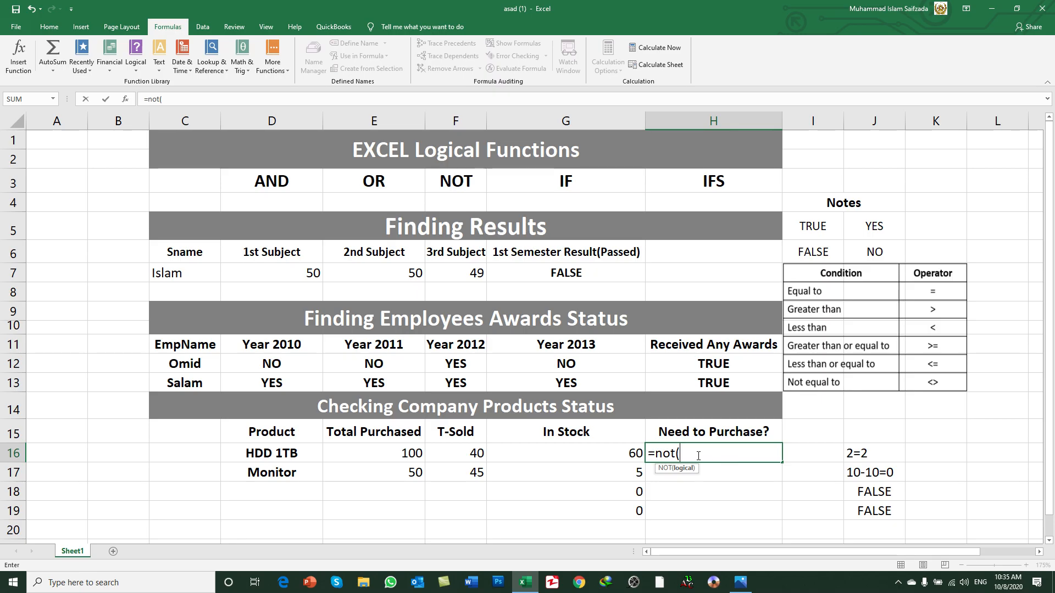
left_click(610, 457)
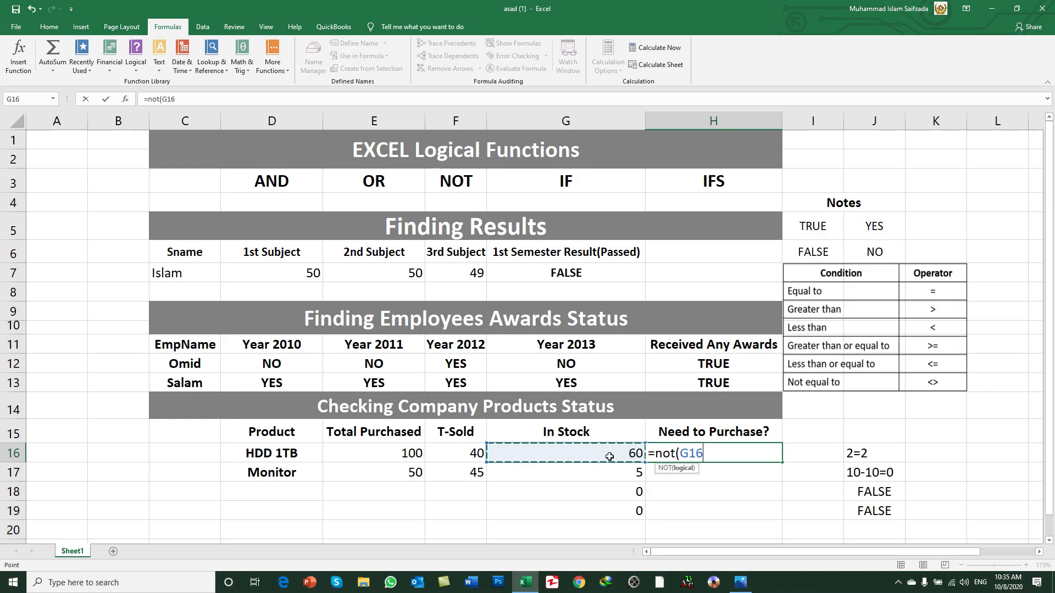
type(">")
left_click(411, 452)
type("*10")
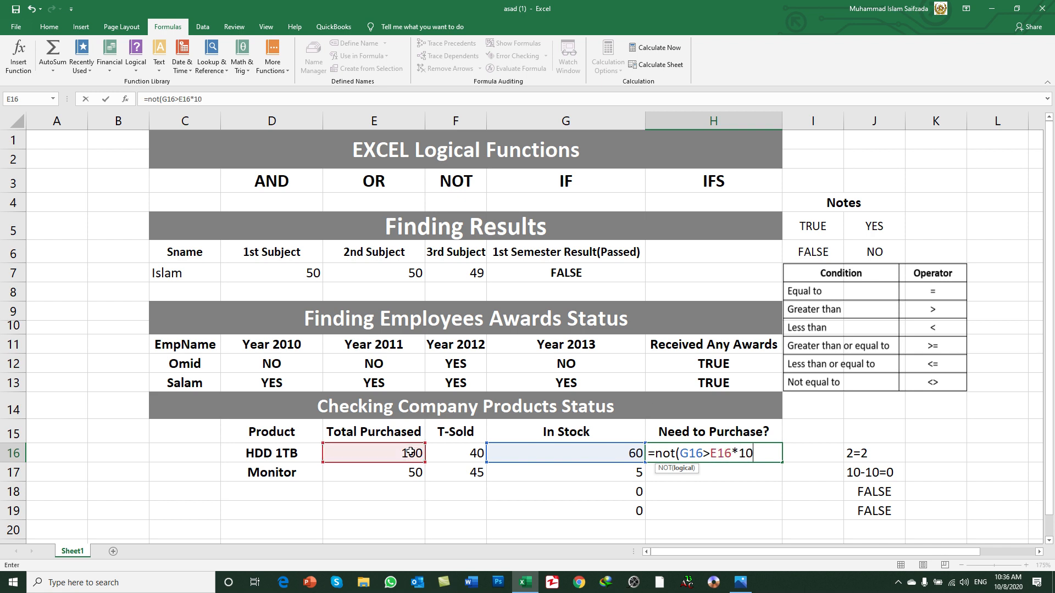
type("/100)")
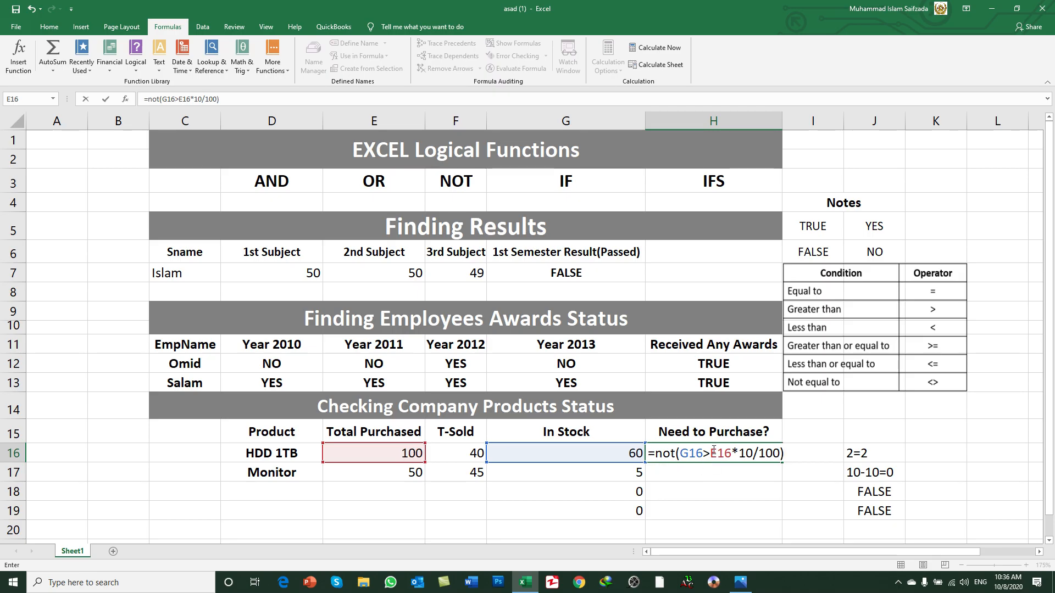
Step: Highlight the condition G16>E16*10/100 inside the NOT formula in H16 and commit the formula
double_click(691, 453)
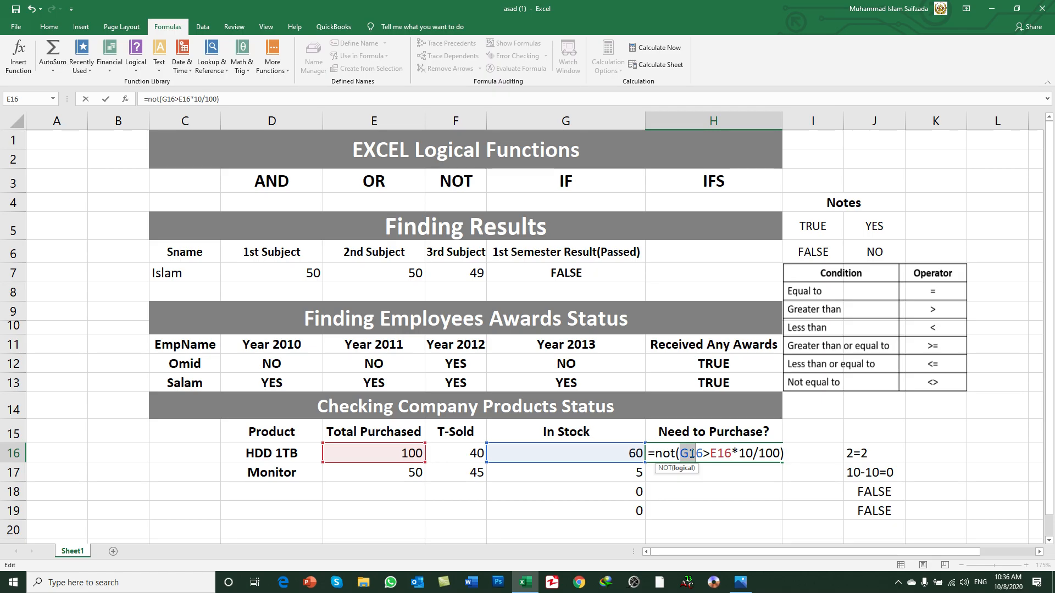
left_click(690, 453)
mouse_move(702, 453)
left_mouse_down()
mouse_move(682, 455)
mouse_move(716, 458)
left_mouse_up()
left_click(676, 454)
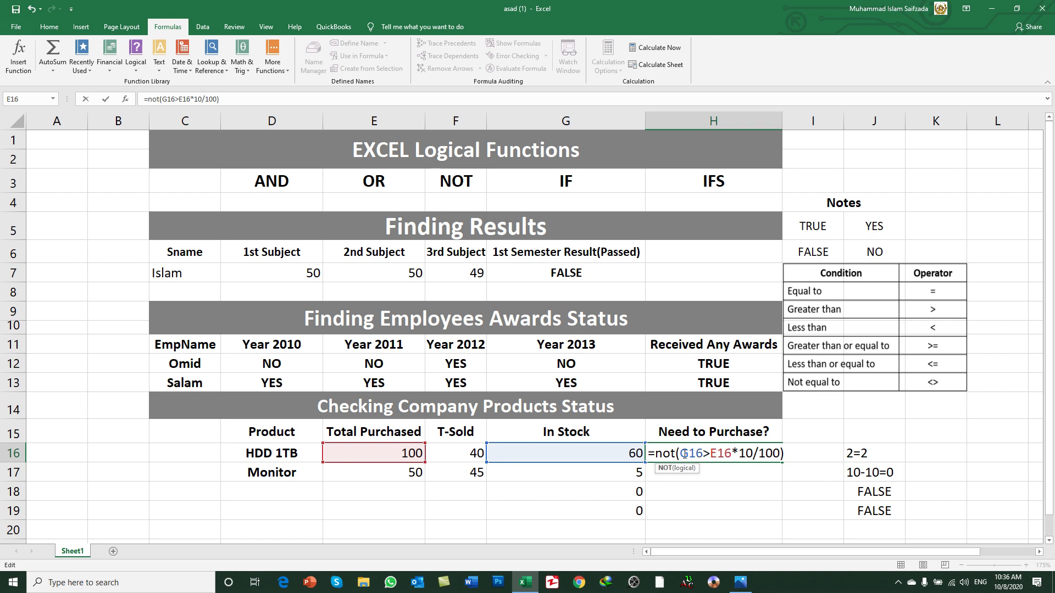
left_click_drag(680, 454, 779, 454)
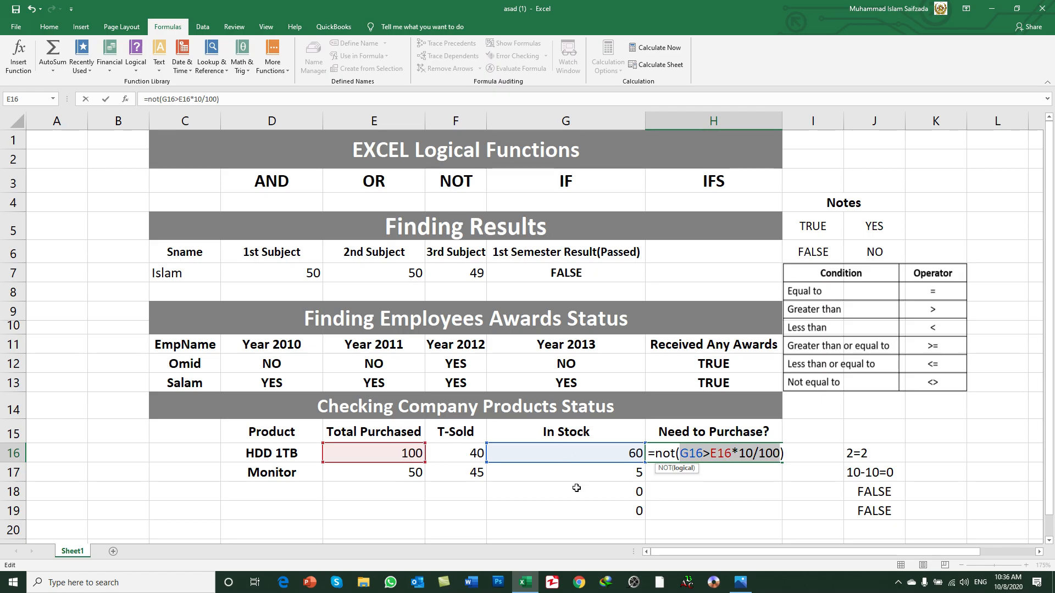
key("Return")
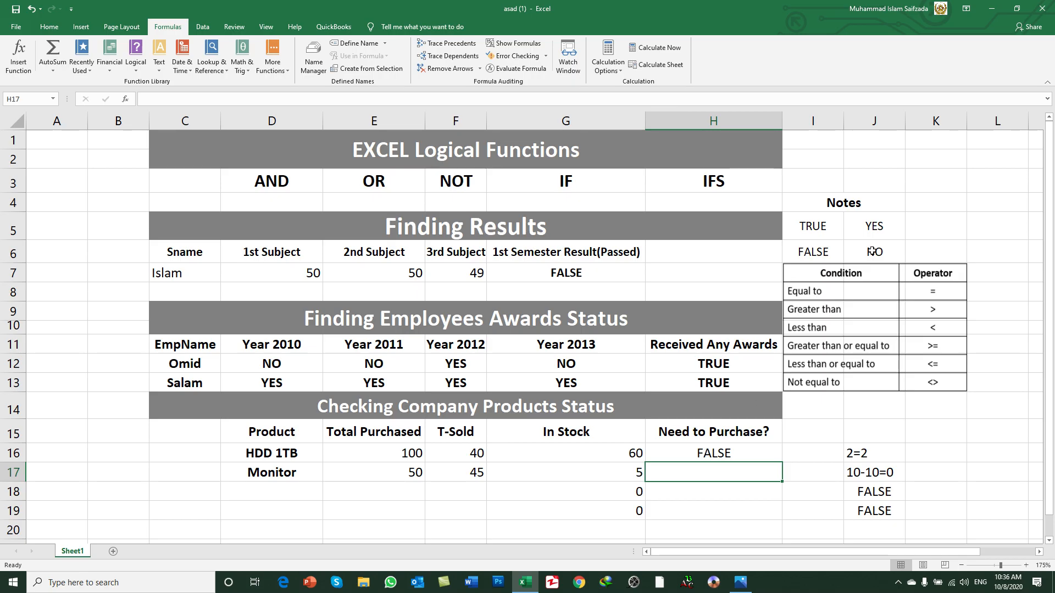
Step: Fill the Need to Purchase? formula from H16 down through H19
left_click(749, 459)
left_click_drag(783, 462, 774, 516)
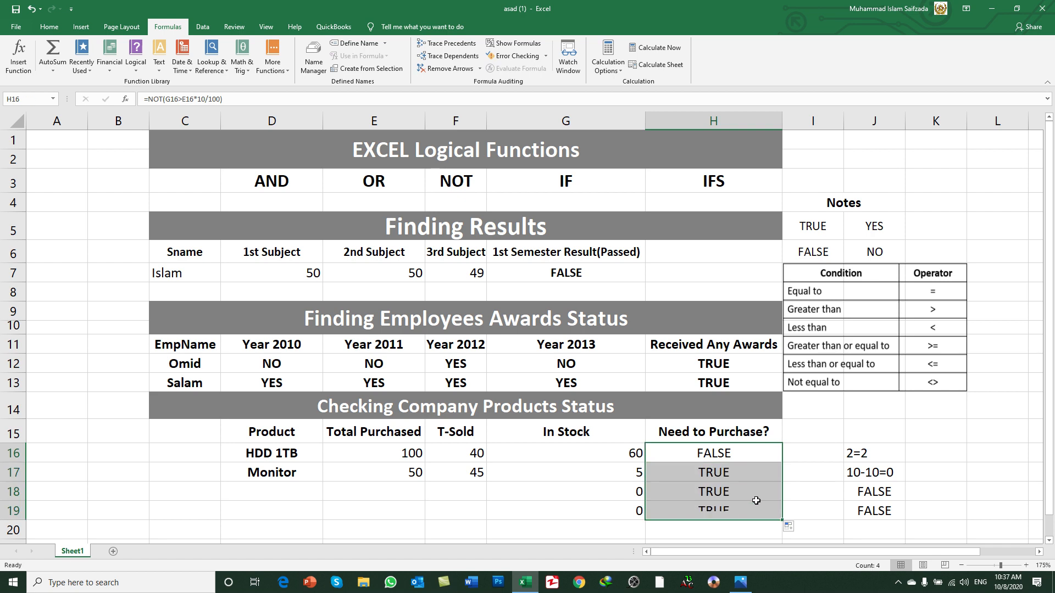
Step: Check the Monitor's purchase flag against its purchased, sold and in-stock quantities, and review the stock cells of the empty rows
left_click(715, 472)
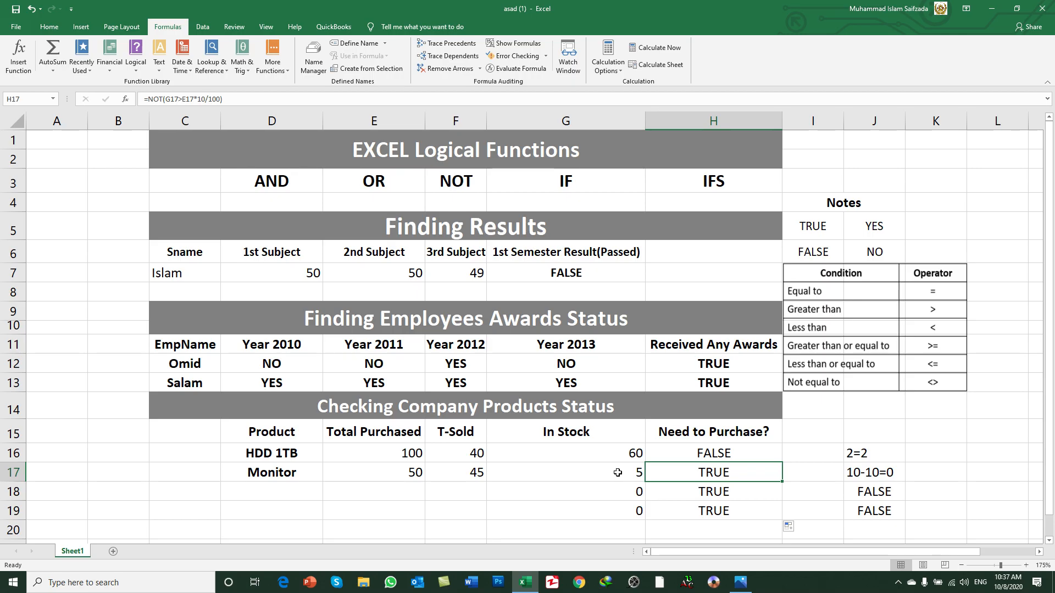
left_click(390, 472)
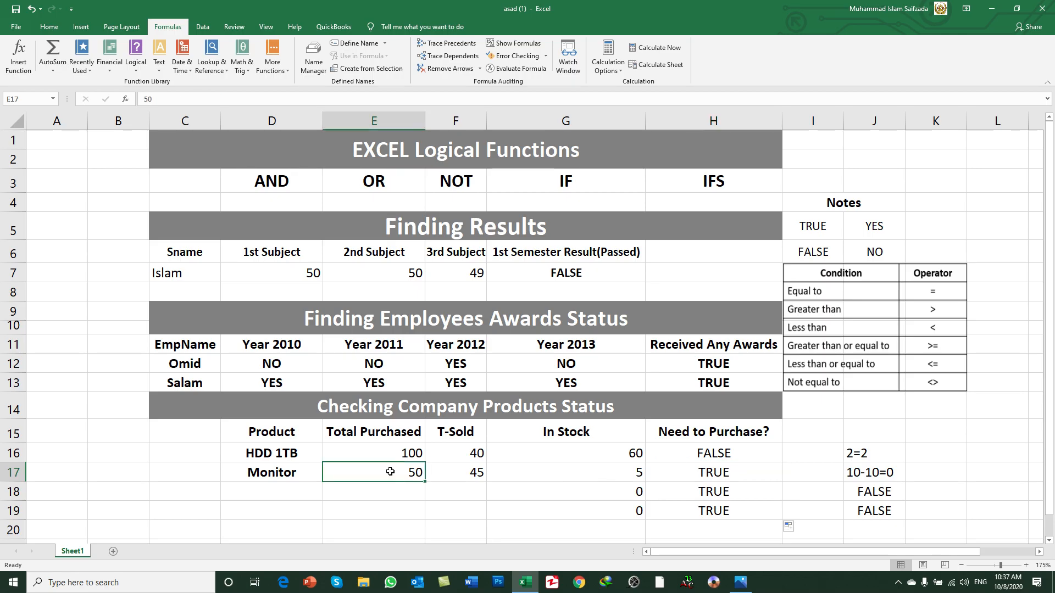
left_click(463, 473)
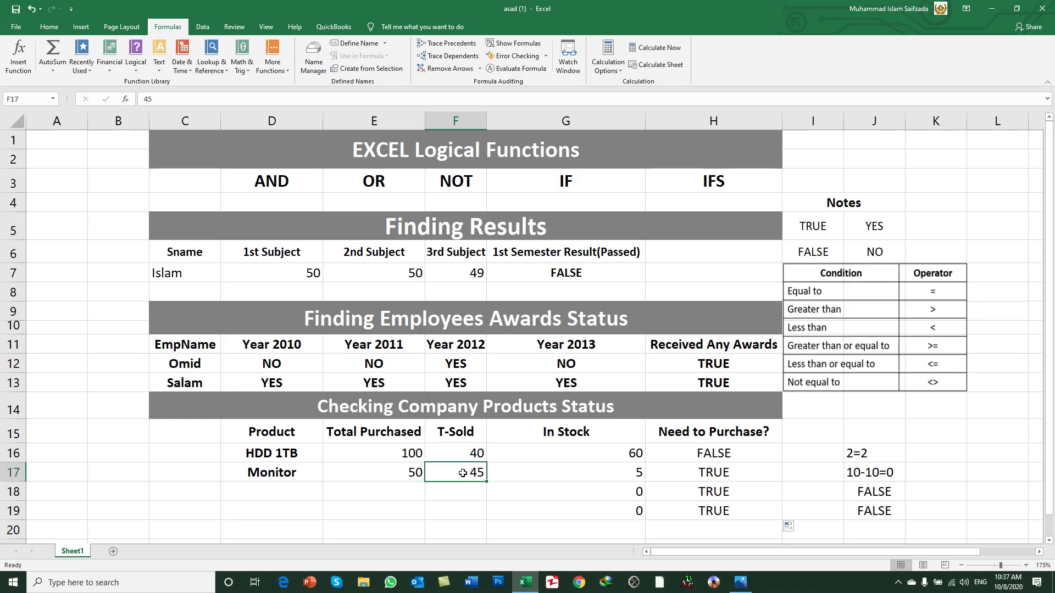
left_click(624, 472)
left_click(384, 472)
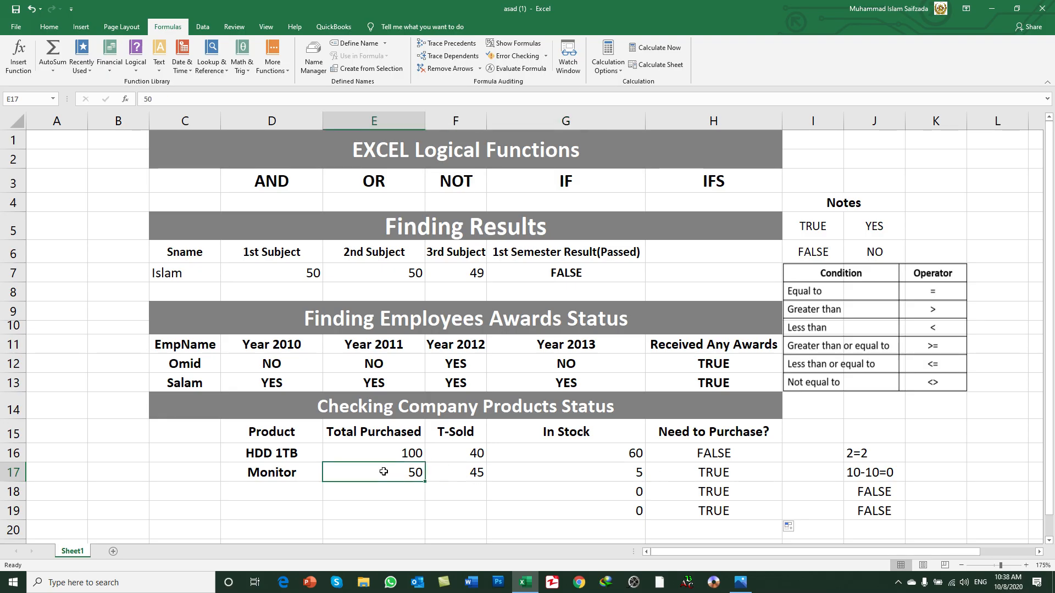
left_click_drag(612, 490, 621, 514)
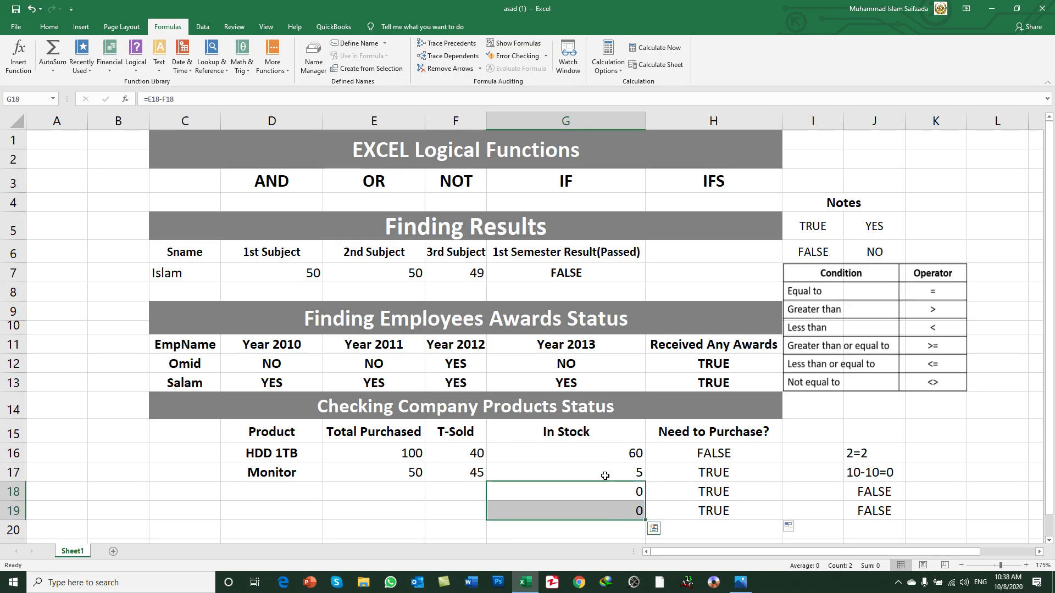
Step: Set the Monitor's T-Sold quantity in F17 to 40 to test the purchase flag
left_click(466, 471)
type("40")
key("Return")
left_click(466, 471)
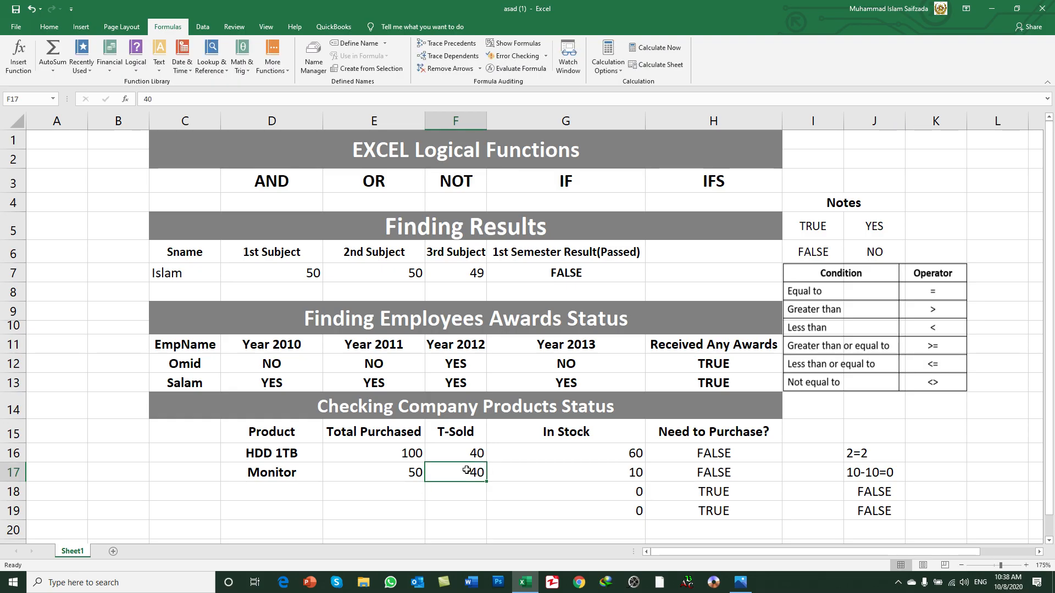
Step: Calculate 10% of the Monitor's total purchased in scratch cell E20 with =50*10/100
key("shift+Right")
key("Left")
key("Down")
key("Down")
key("Down")
type("=50*10/100")
key("Return")
key("Up")
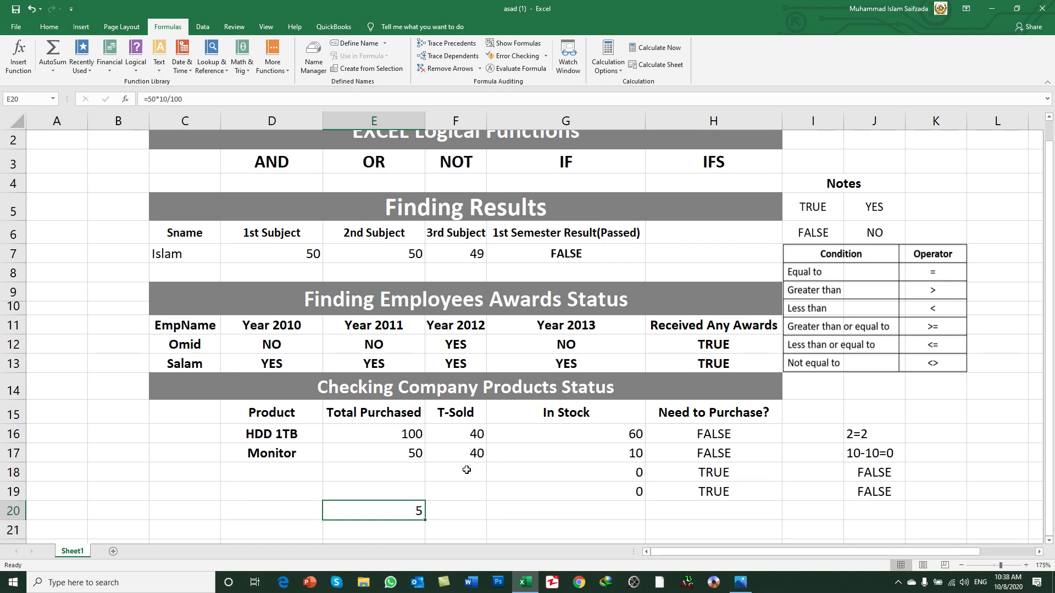
Step: Compare the Monitor's total purchased in E17 with the 10% threshold in E20
key("Up")
key("Up")
key("Up")
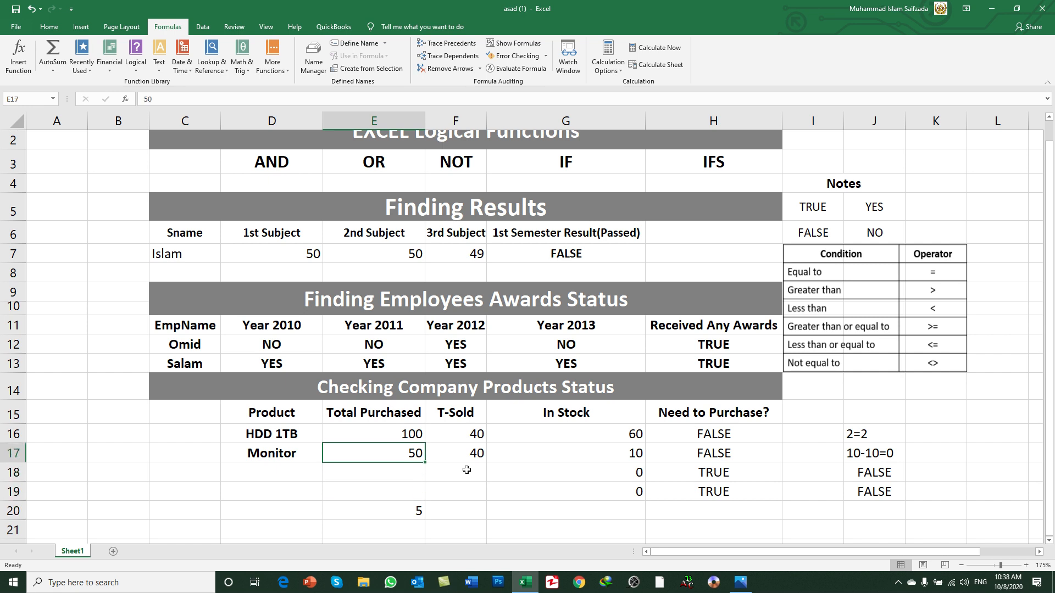
key("Down")
key("Down")
key("Down")
key("Up")
key("Up")
key("Up")
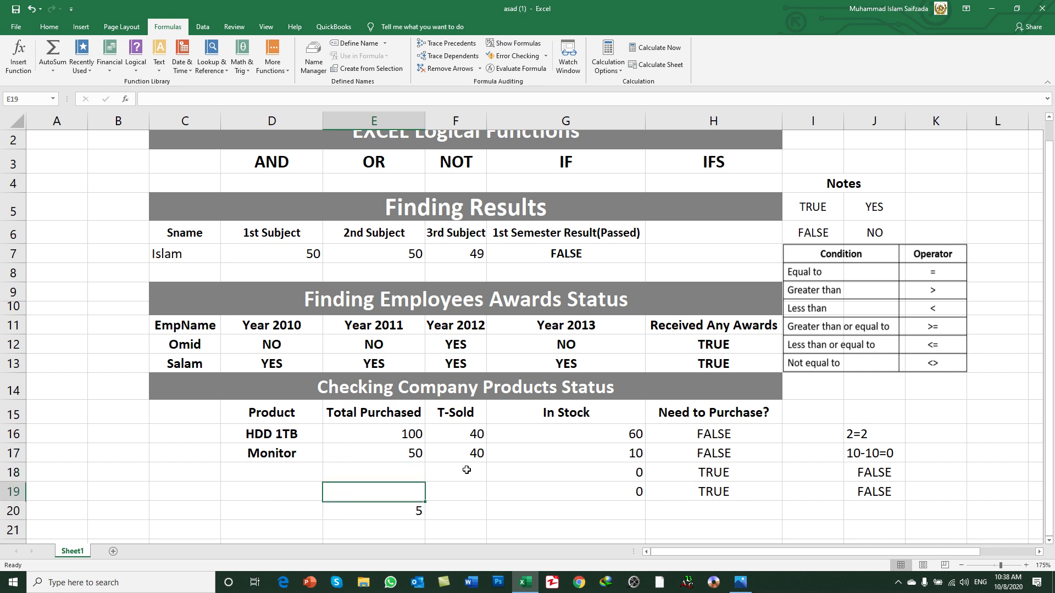
Step: Set the Monitor's T-Sold quantity in F17 back to 45
key("Right")
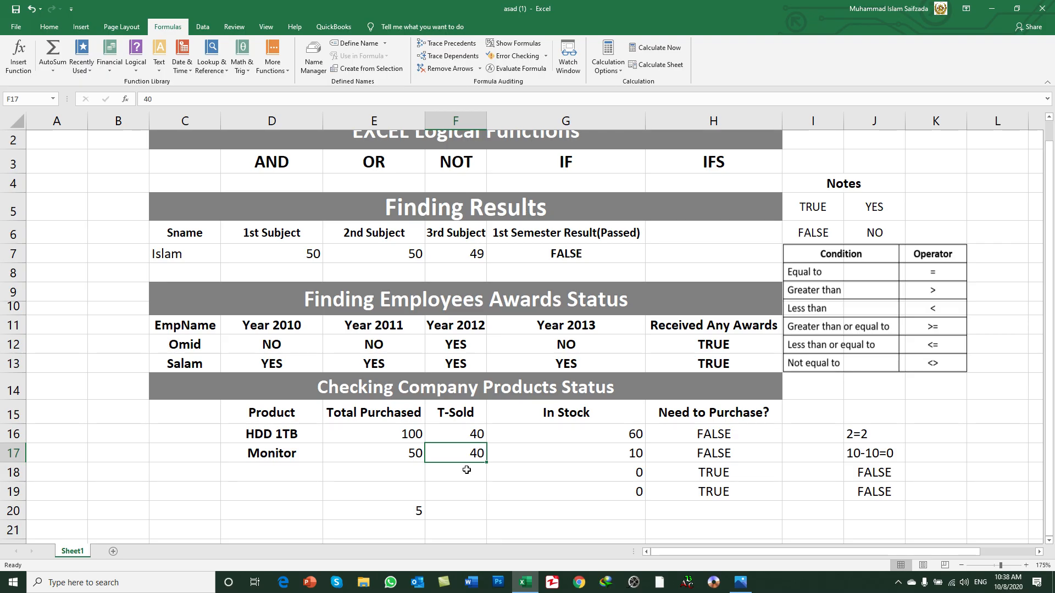
type("45")
key("Right")
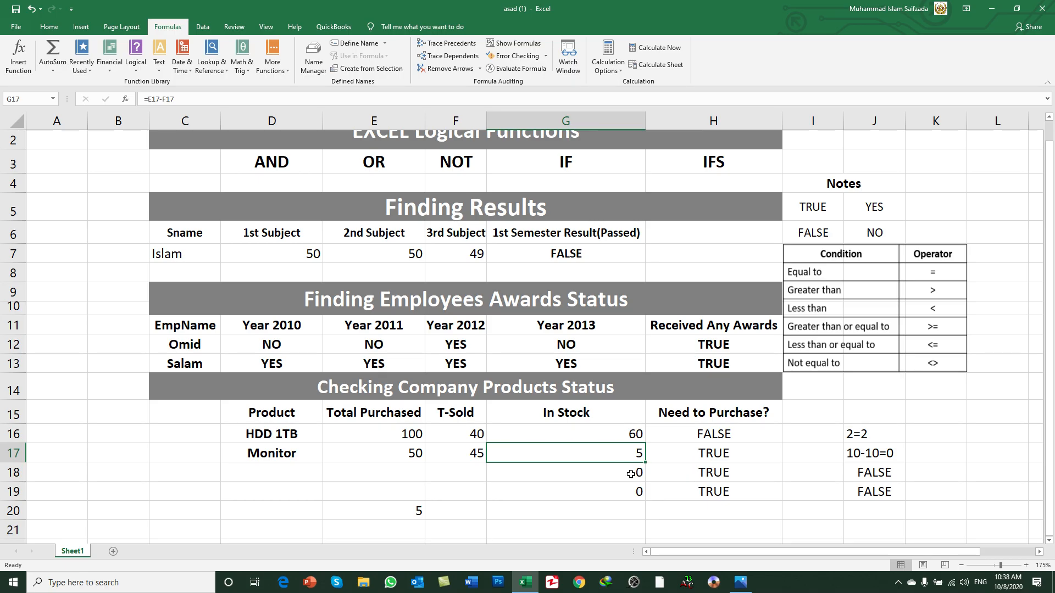
Step: Clear the contents of E19:H21, including the scratch calculation and the unused row 19 formulas
left_click_drag(409, 488, 725, 520)
key("Delete")
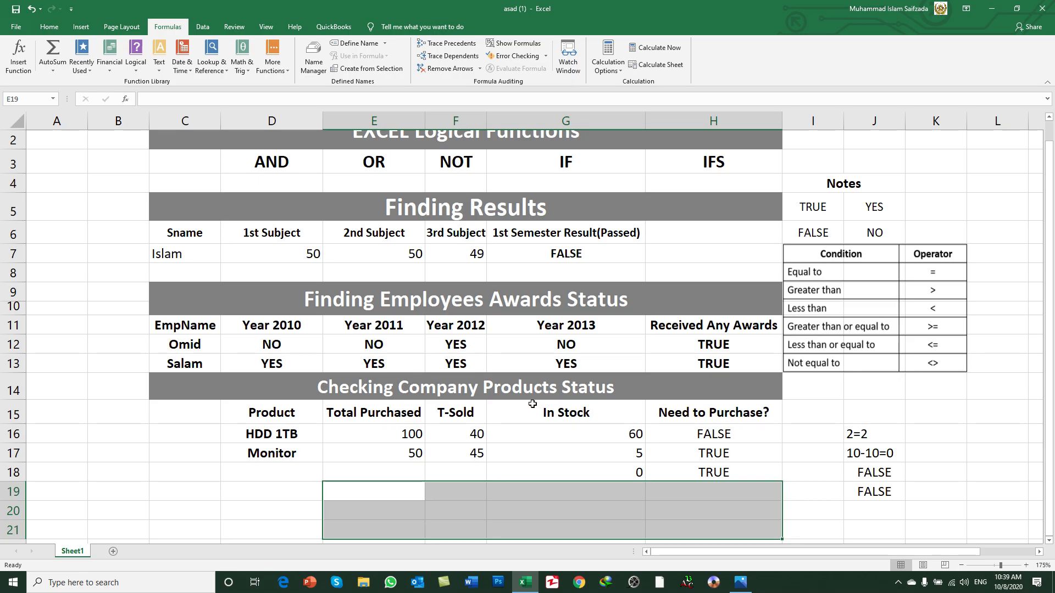
left_click(547, 447)
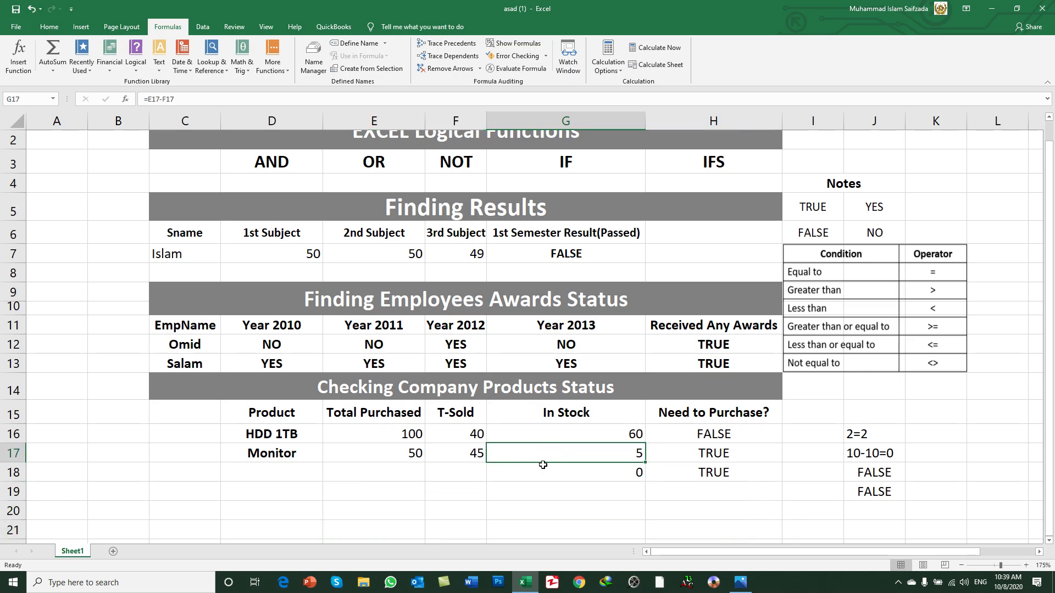